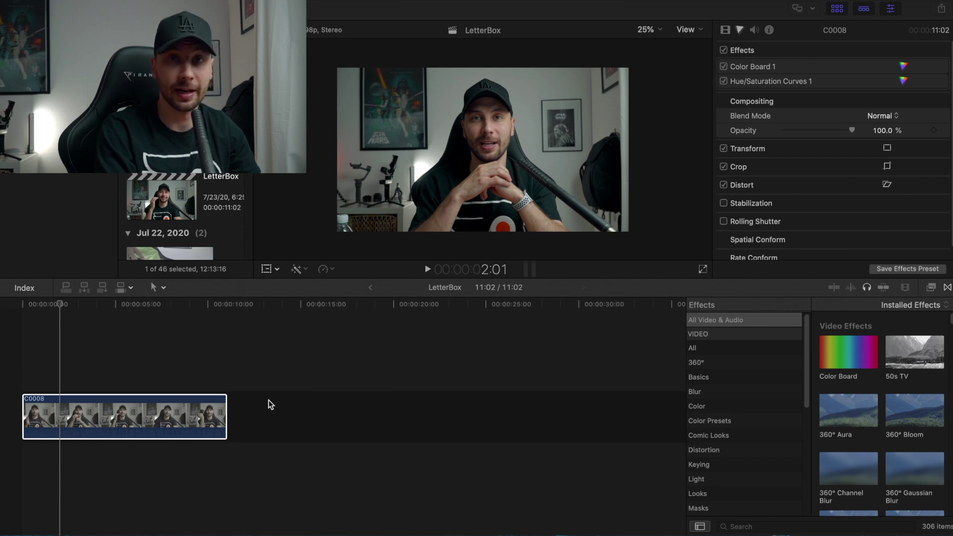
Step: Search the Effects browser for 'letter' and drop the 1.85:1 Letterbox effect onto clip C0008
left_click(18, 365)
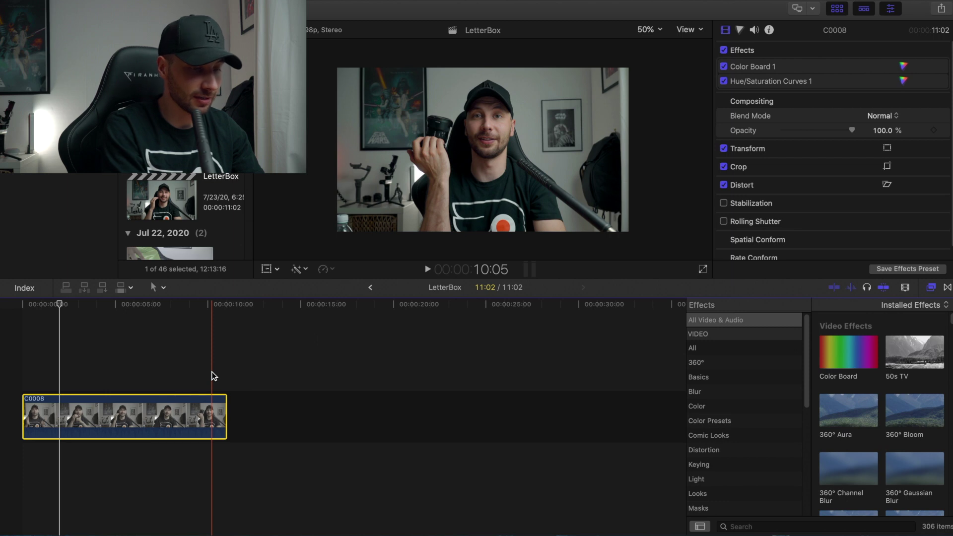
left_click(803, 526)
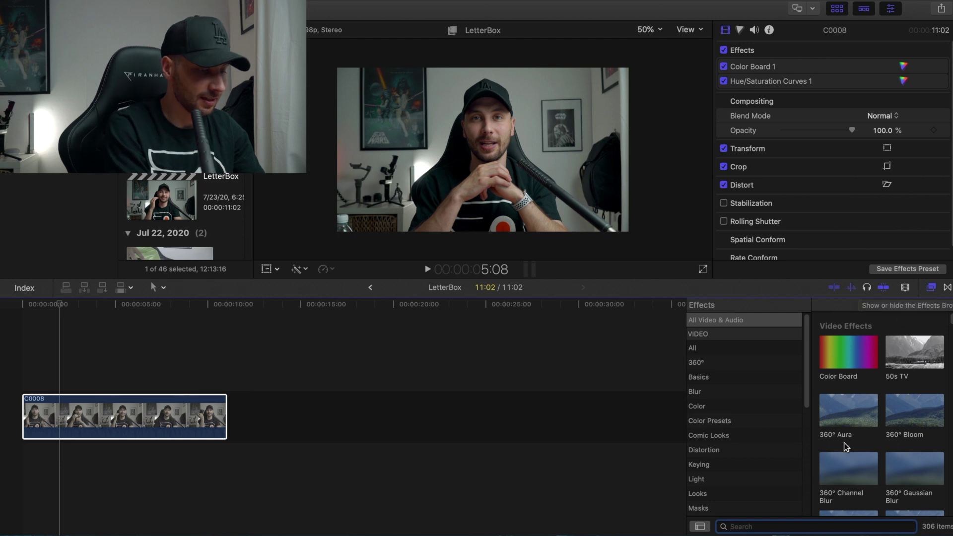
type("lette")
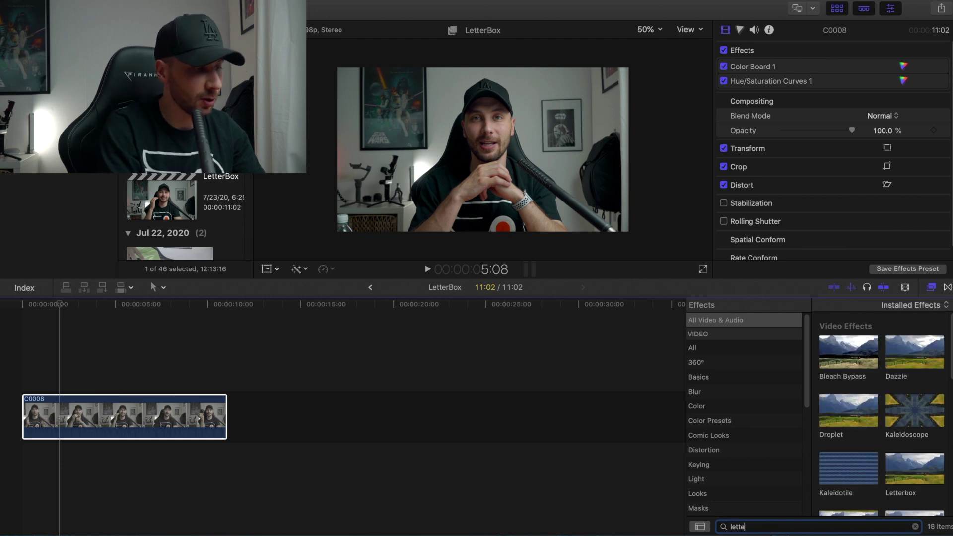
type("r")
mouse_move(857, 336)
left_mouse_down()
mouse_move(154, 370)
mouse_move(105, 412)
left_mouse_up()
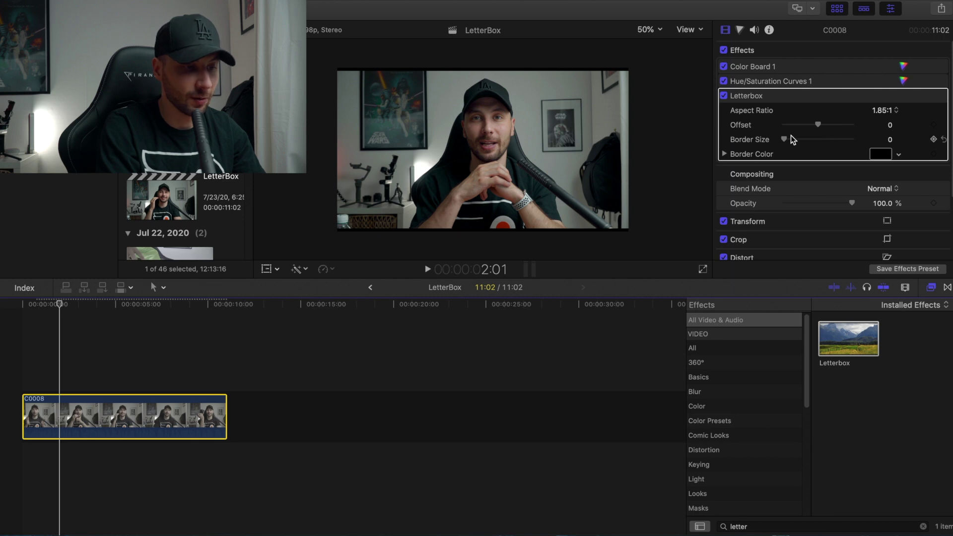
Step: Set Letterbox Border Size to 10 and preview the black bars from the clip start
left_click_drag(785, 137, 861, 145)
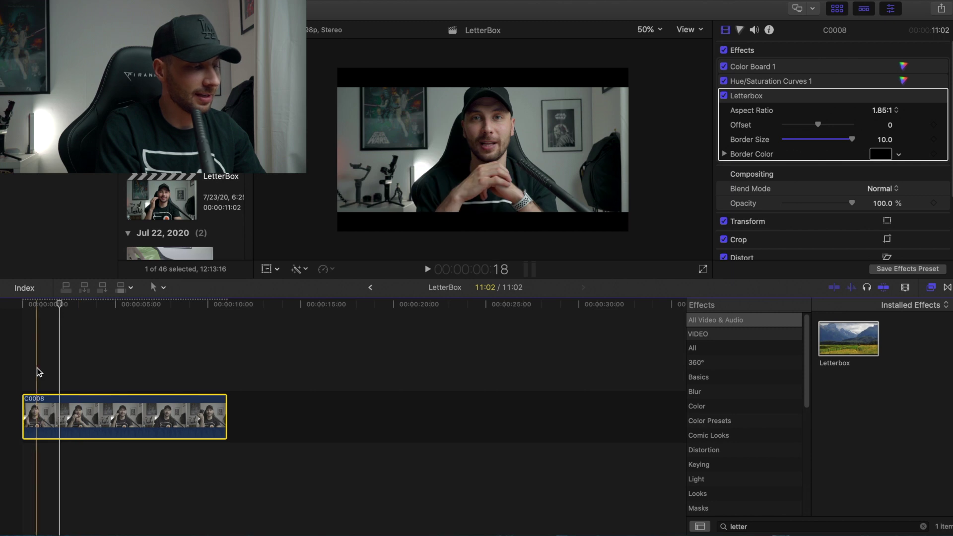
left_click(20, 366)
key("space")
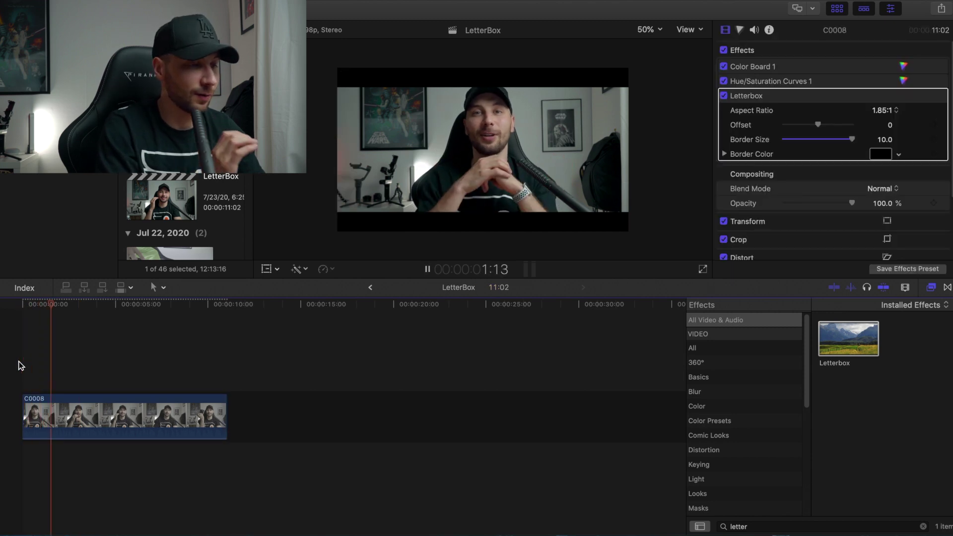
key("space")
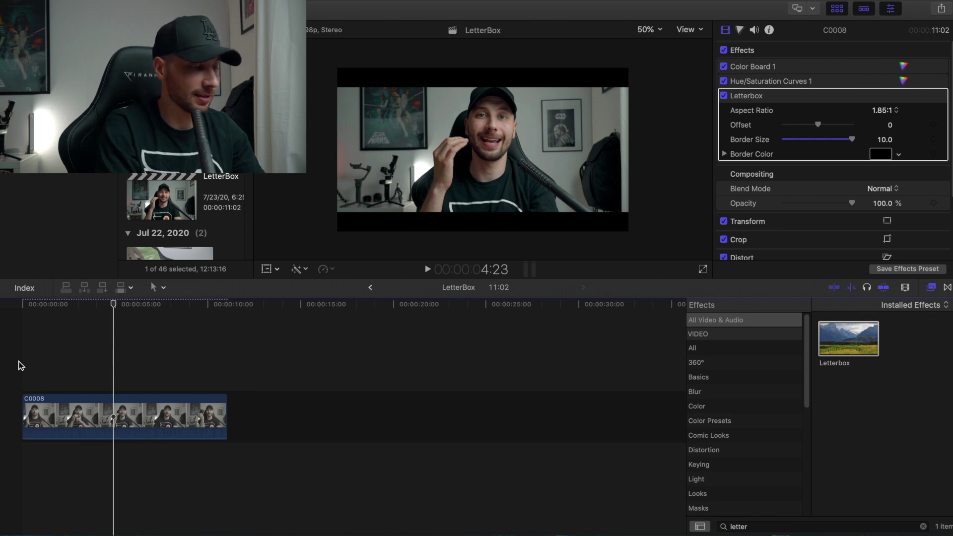
Step: Keyframe the Letterbox Border Size at 0 at the clip start
left_click(28, 362)
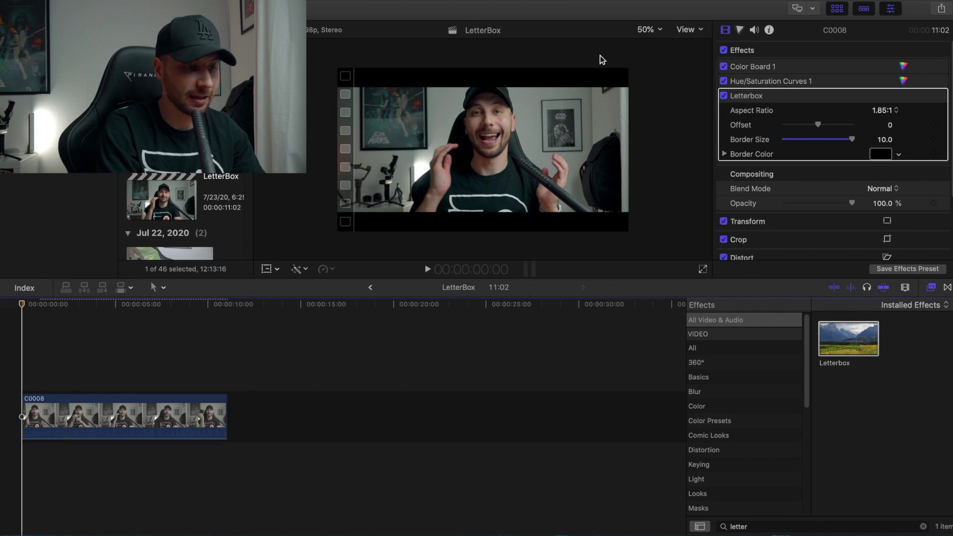
left_click_drag(854, 140, 759, 140)
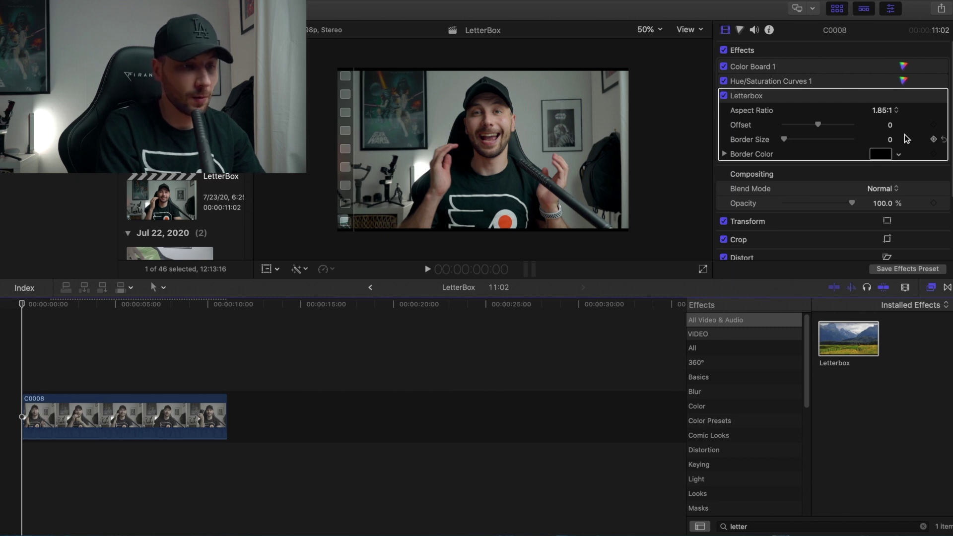
left_click(936, 141)
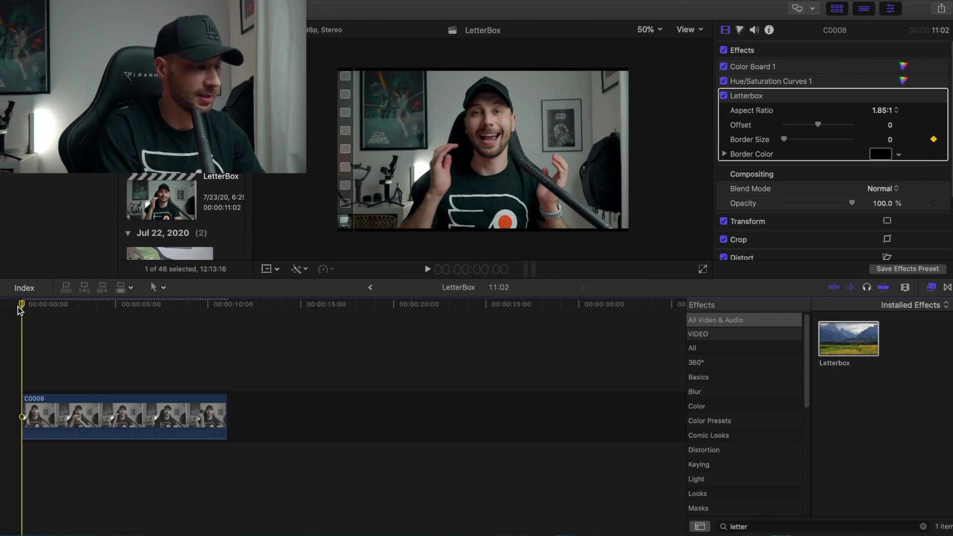
Step: Near the ten-second mark, set Border Size to 10.0 as the second keyframe
left_click_drag(21, 307, 220, 336)
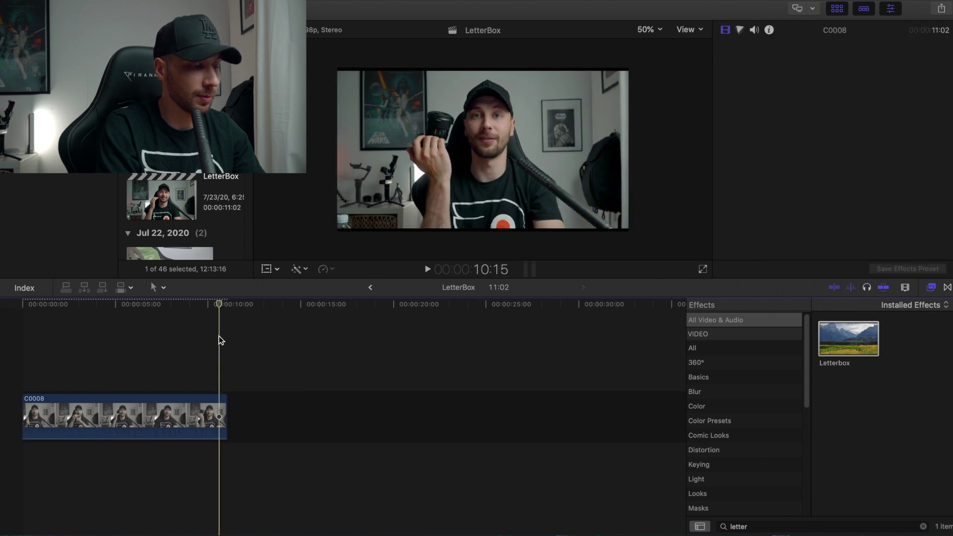
left_click_drag(214, 423, 214, 422)
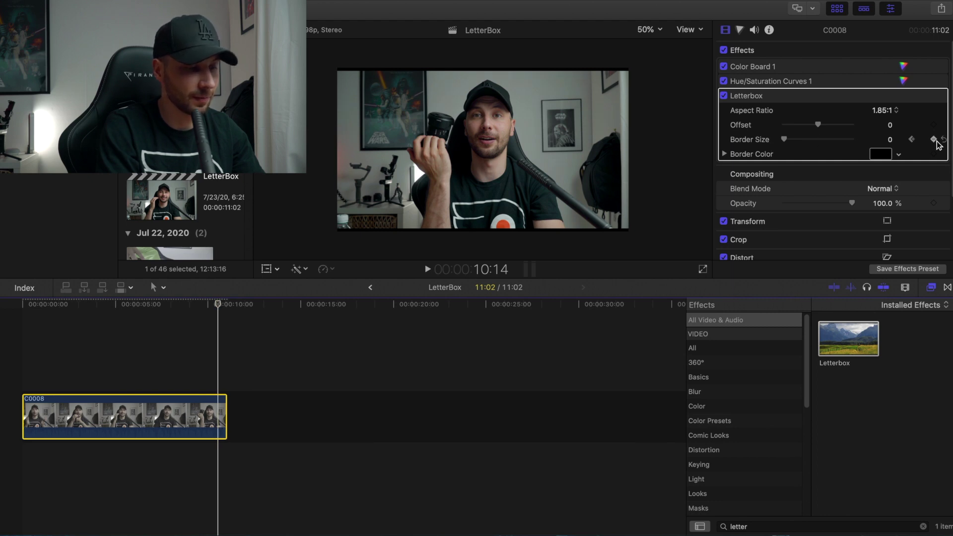
left_click(886, 139)
type("10")
key("Return")
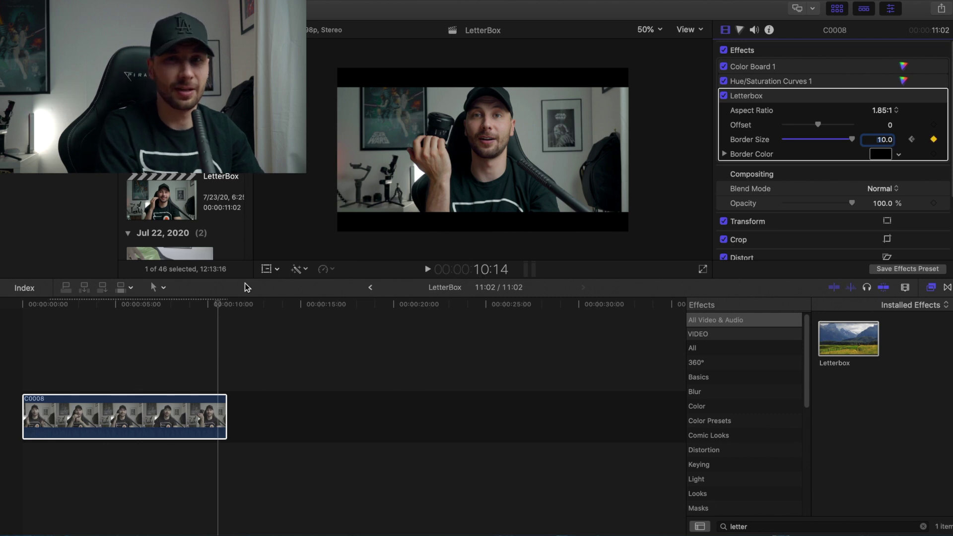
left_click(25, 301)
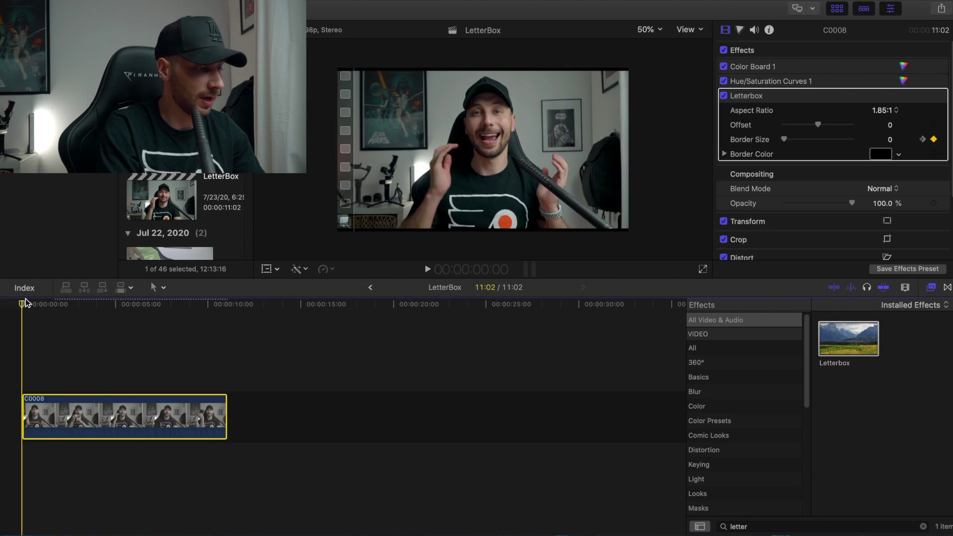
key("space")
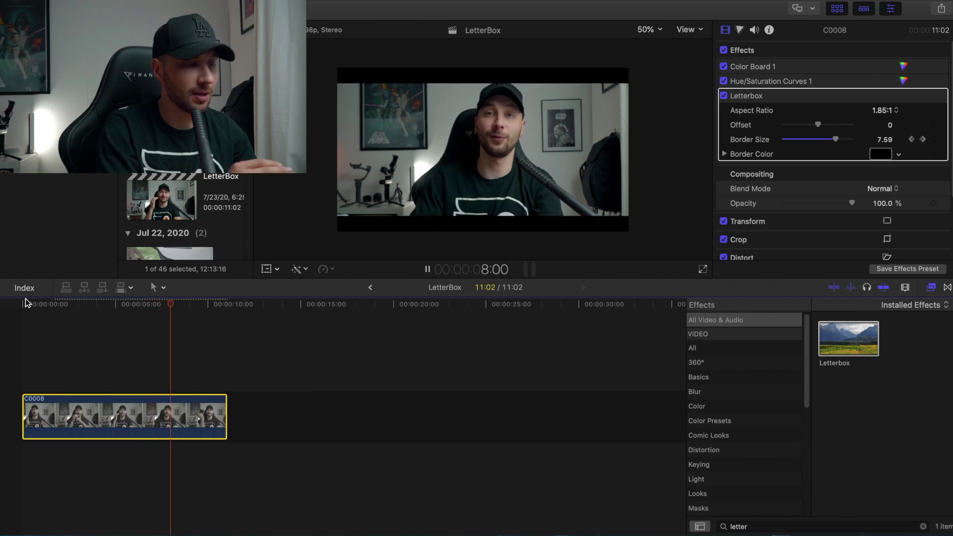
key("space")
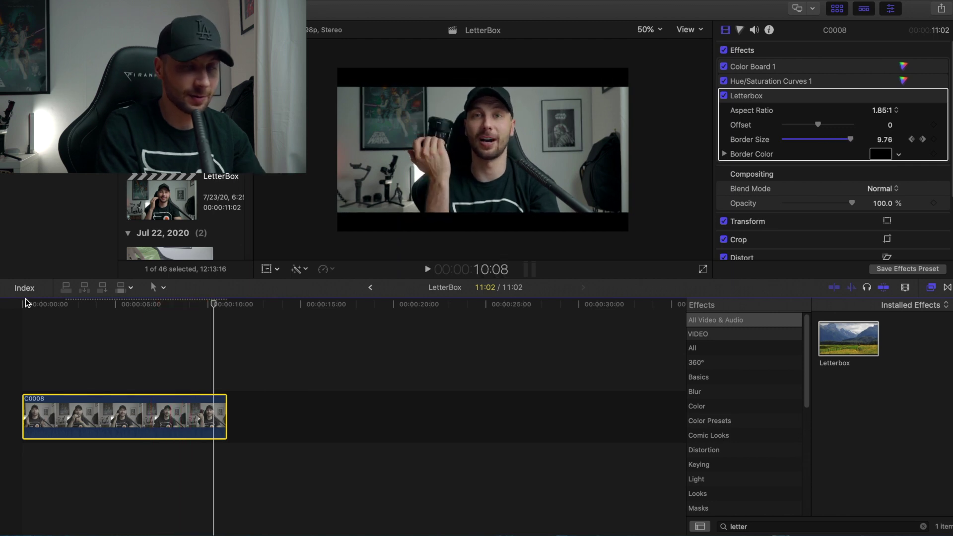
left_click(26, 303)
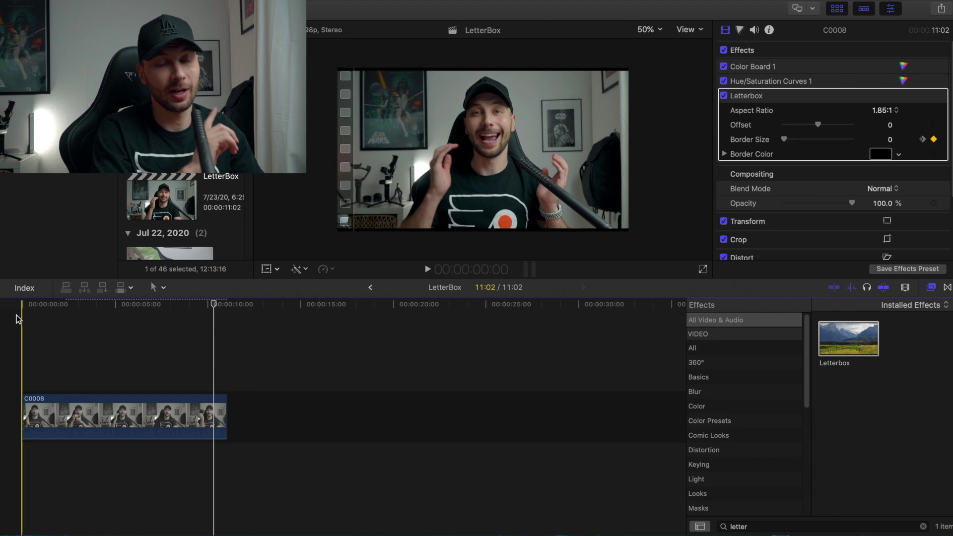
left_click(850, 140)
left_click_drag(854, 140, 754, 138)
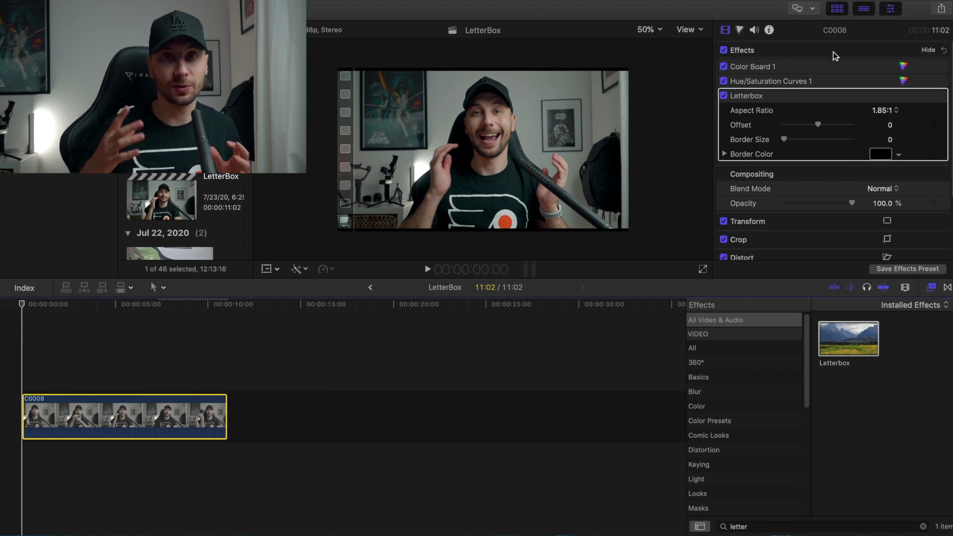
Step: Delete Letterbox from C0008 and apply Crop & Feather to it via a 'crop' search
left_click(791, 97)
key("Delete")
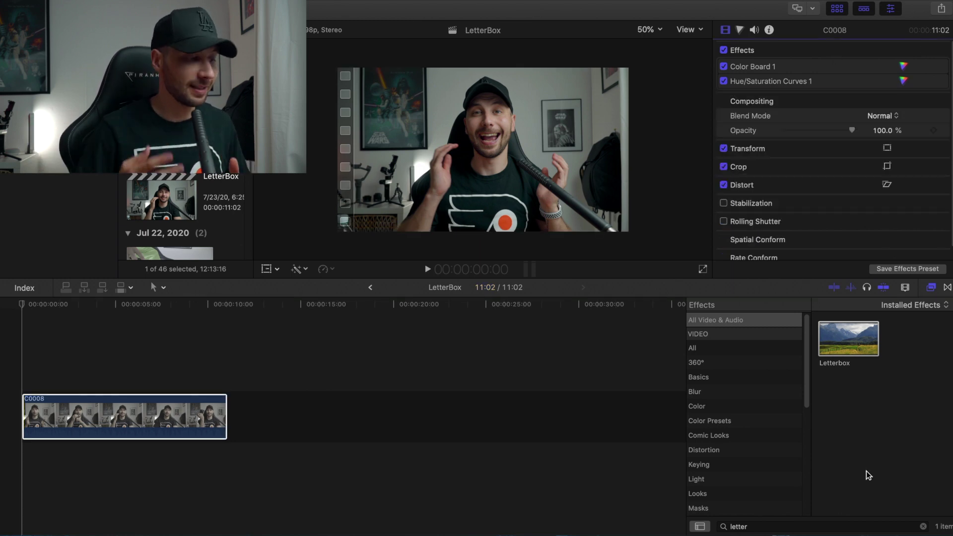
double_click(772, 524)
type("crop")
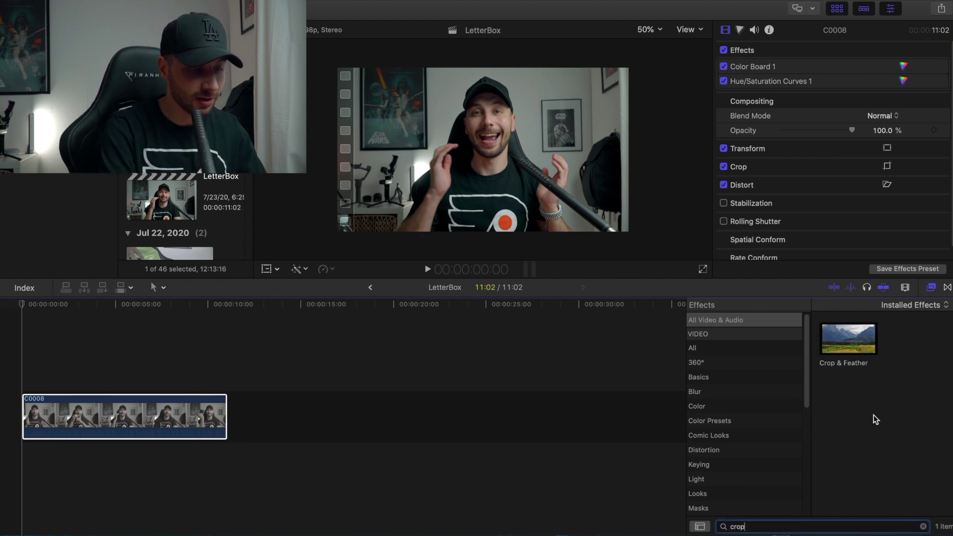
left_click_drag(851, 337, 112, 417)
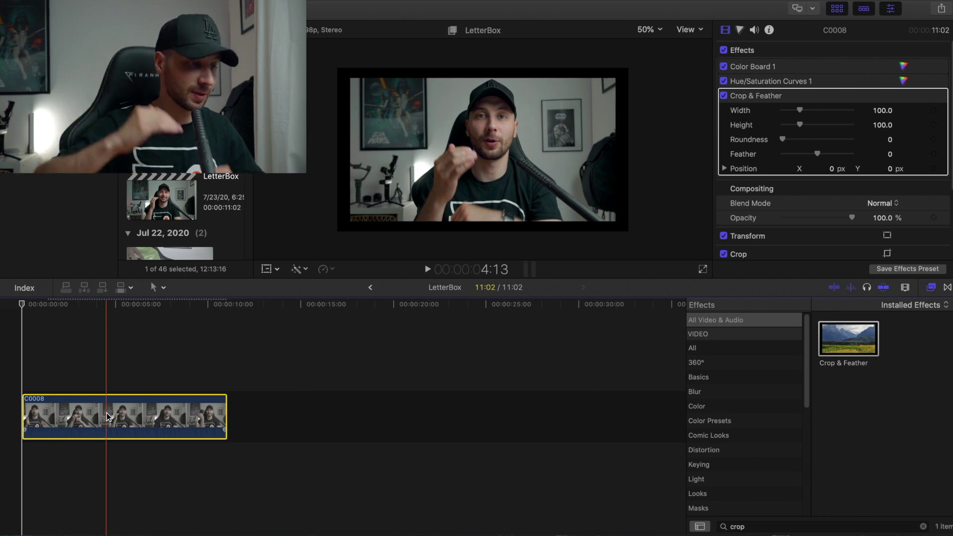
Step: Set Crop & Feather Width to 400 and keyframe Height at 141.03 at the clip start
left_click_drag(803, 108, 845, 108)
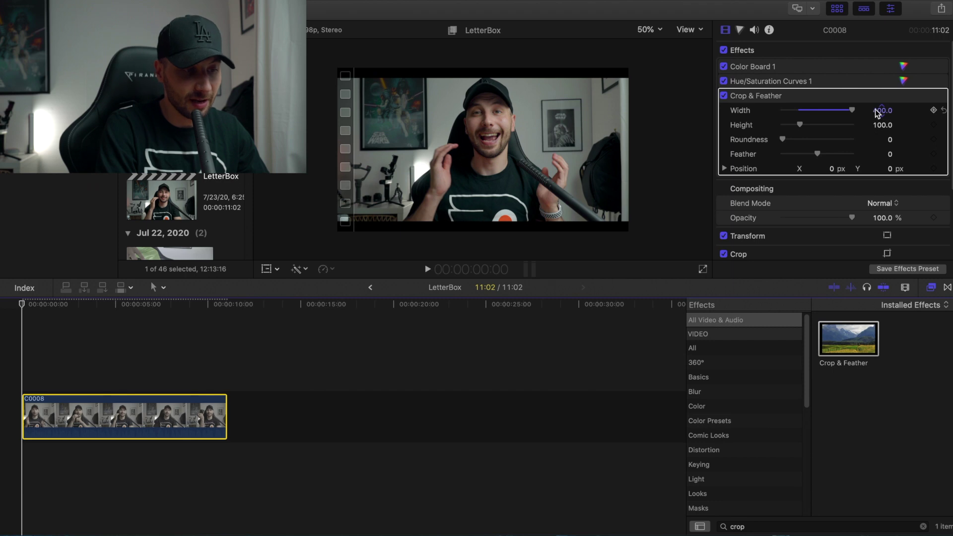
mouse_move(808, 110)
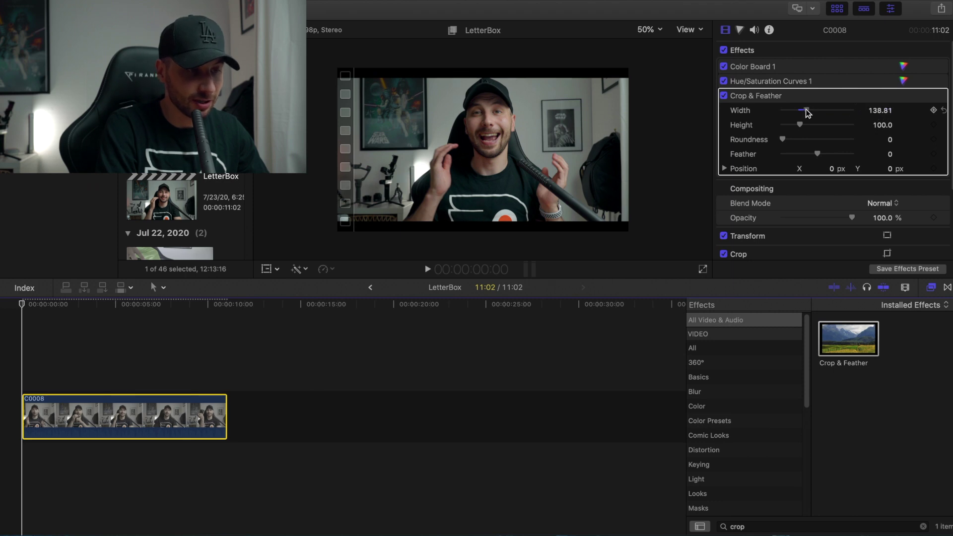
left_click_drag(806, 109, 869, 110)
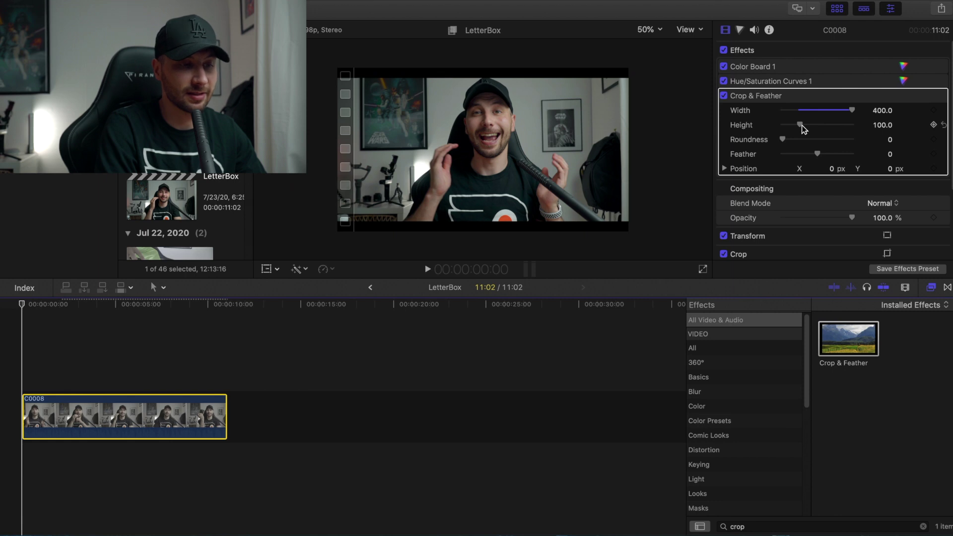
left_click_drag(802, 125, 811, 129)
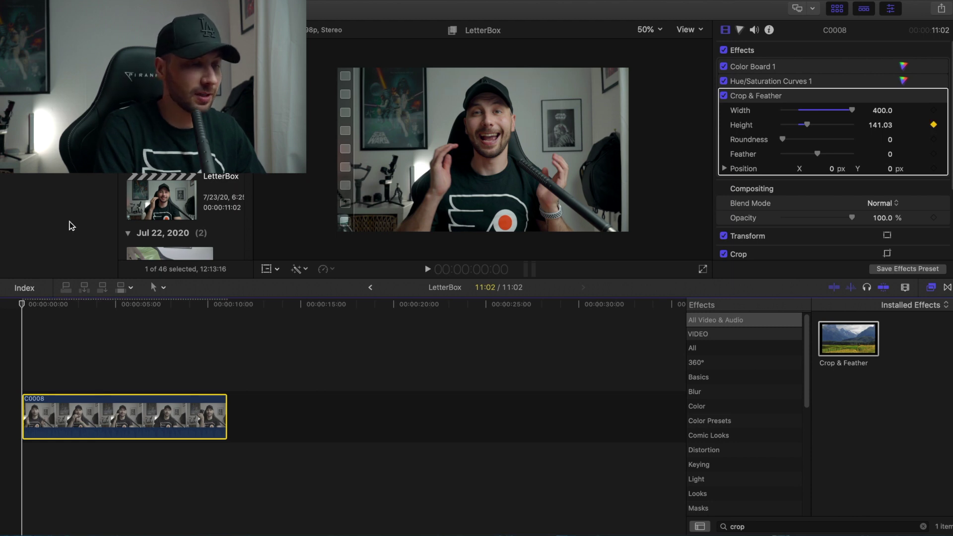
left_click_drag(22, 307, 216, 335)
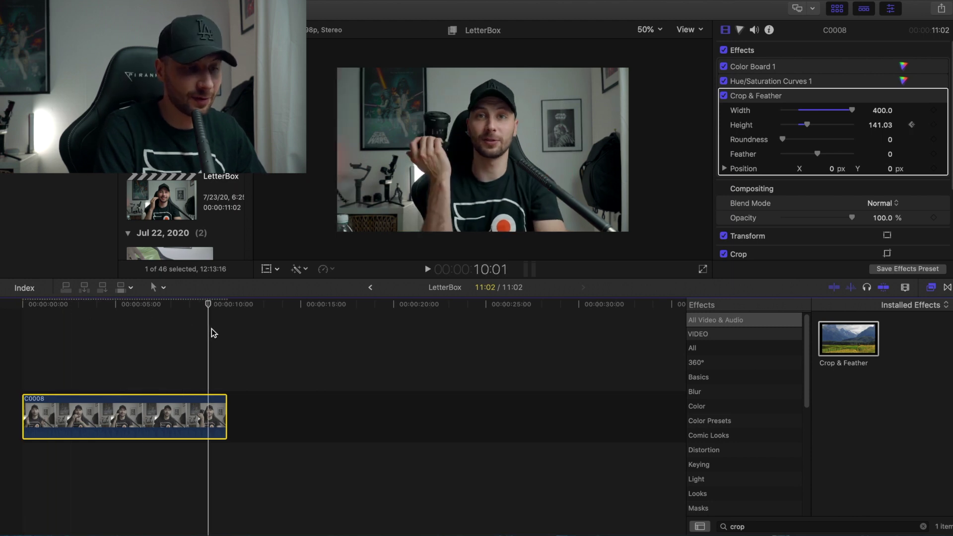
mouse_move(933, 126)
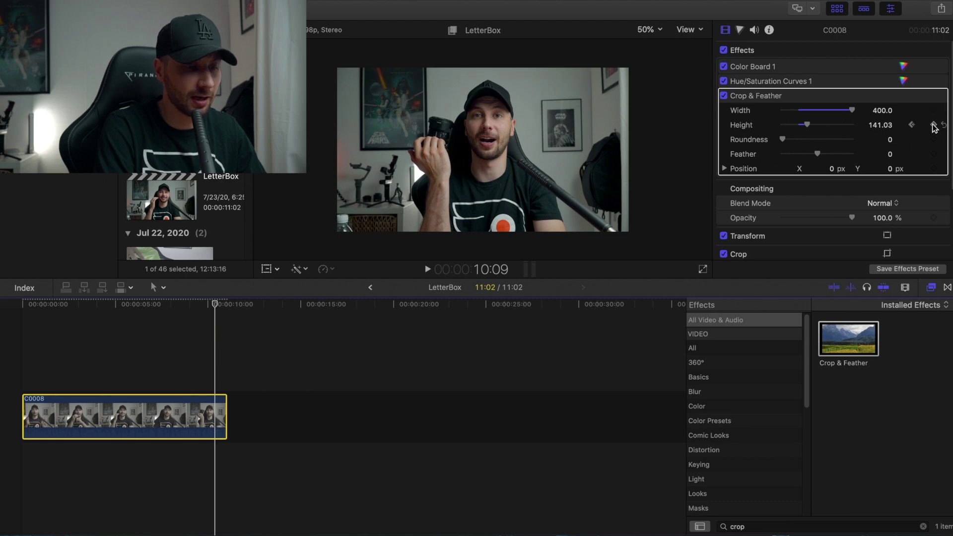
Step: Keyframe Height at 79.01 near ten seconds, then play from the start to preview
left_click(934, 125)
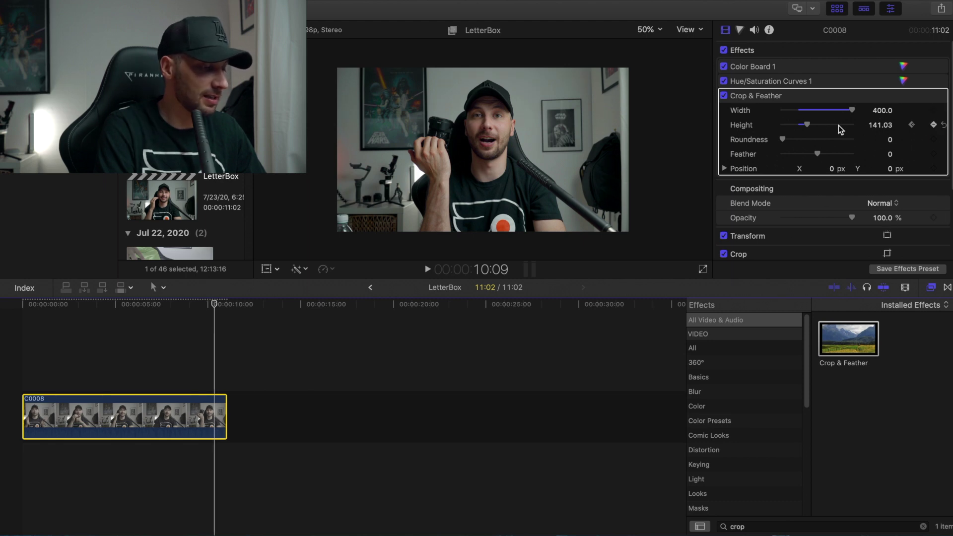
left_click_drag(802, 126, 797, 127)
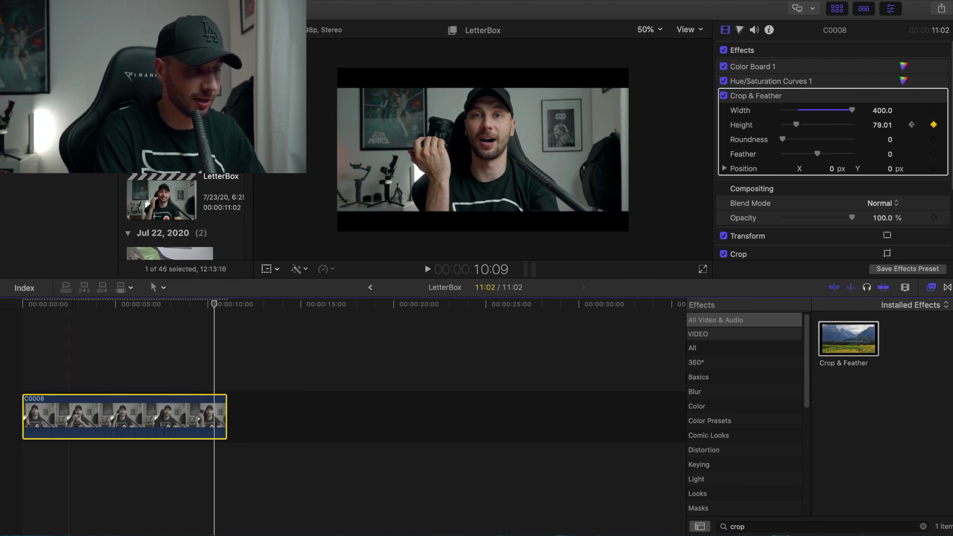
left_click(19, 366)
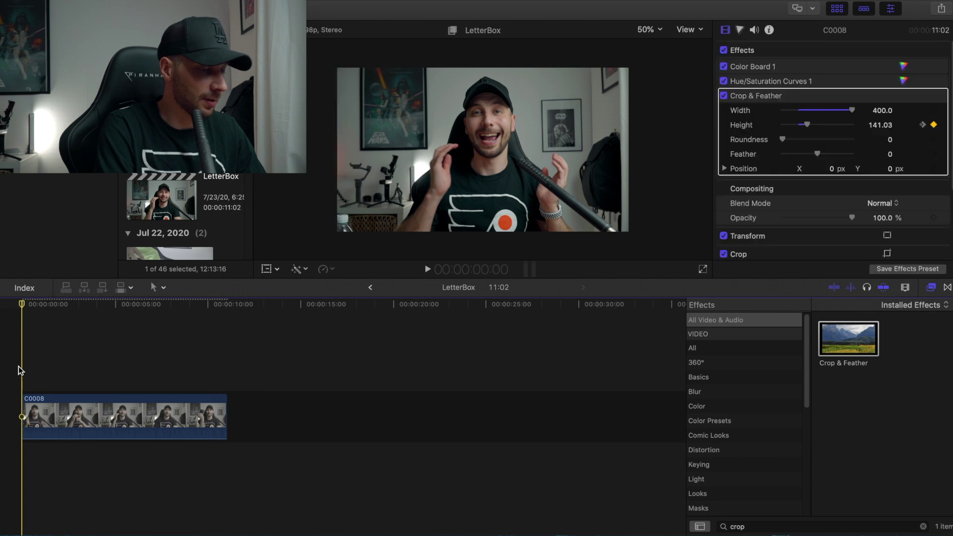
key("space")
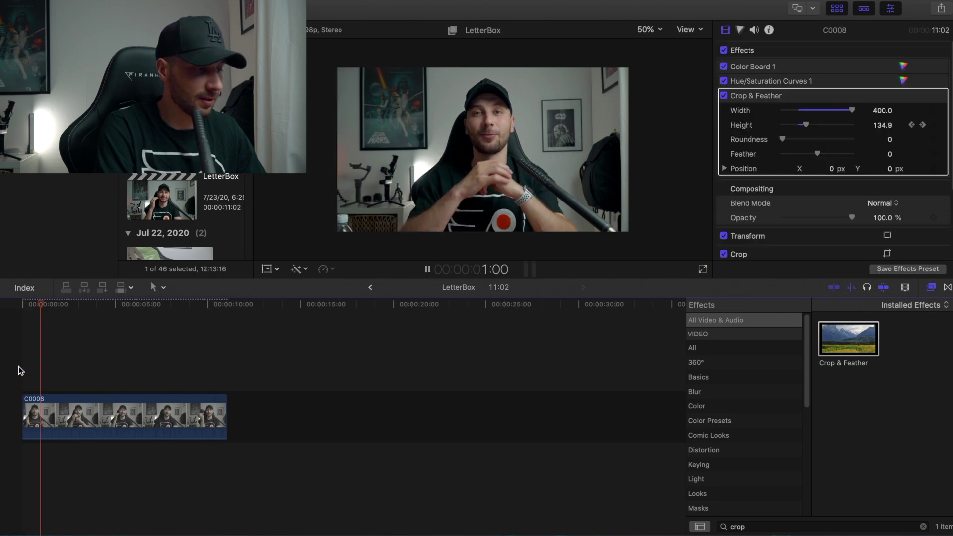